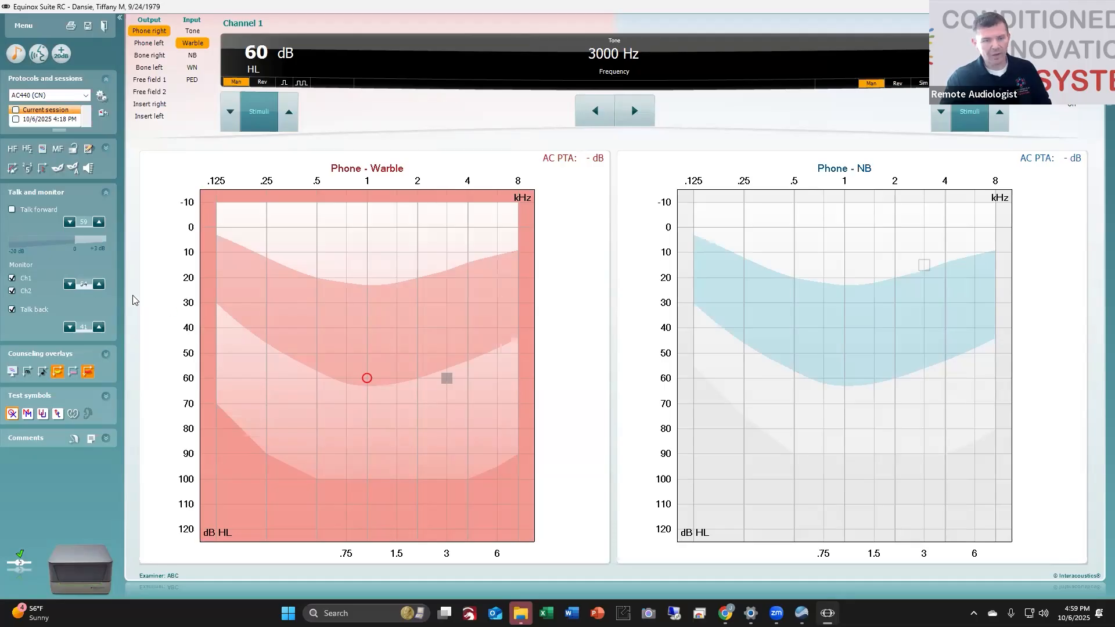
# Step: Turn on Talk Forward to speak to the patient, and close it when finished talking
pyautogui.click(12, 211)
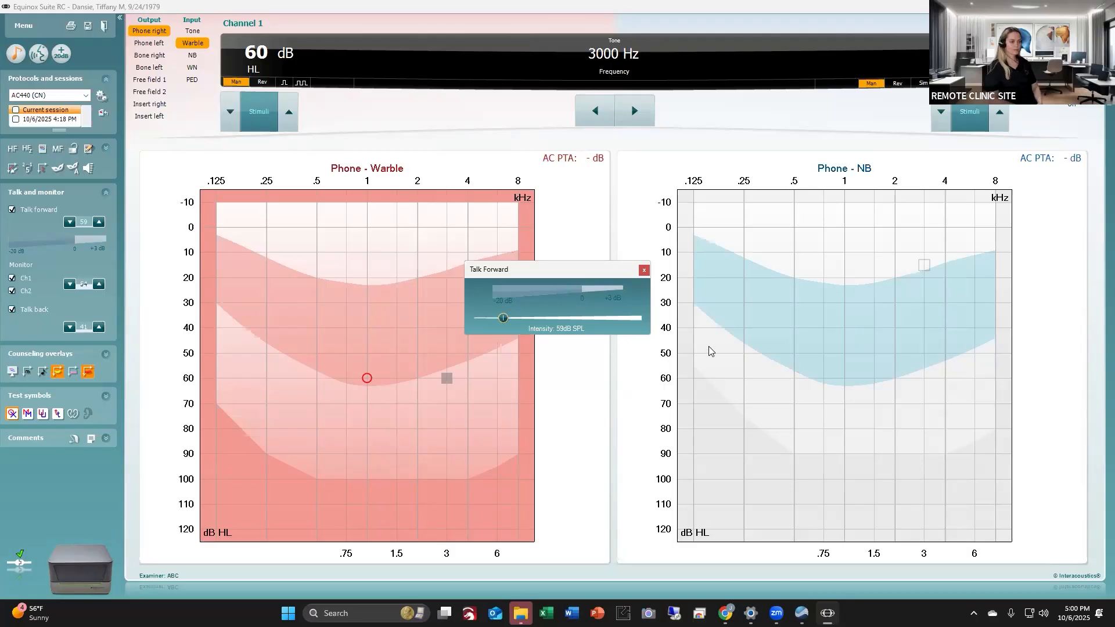
pyautogui.click(643, 271)
# Step: Set the test frequency to 1000 Hz and present the warble tone to the patient's right phone
pyautogui.click(595, 114)
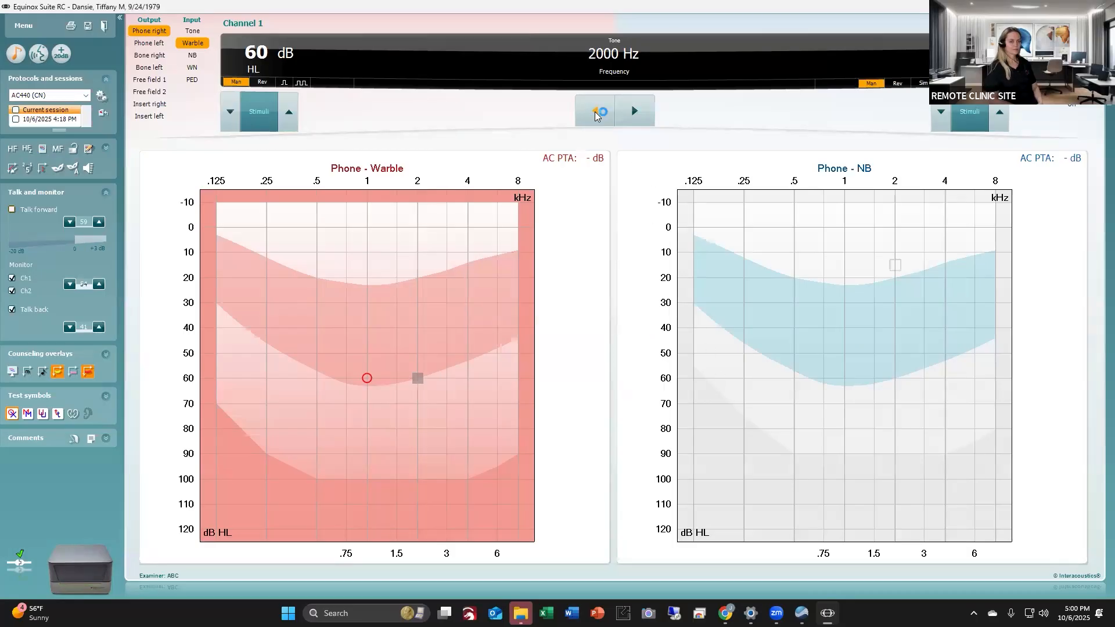
pyautogui.click(606, 111)
pyautogui.click(605, 108)
pyautogui.click(605, 108)
pyautogui.click(629, 119)
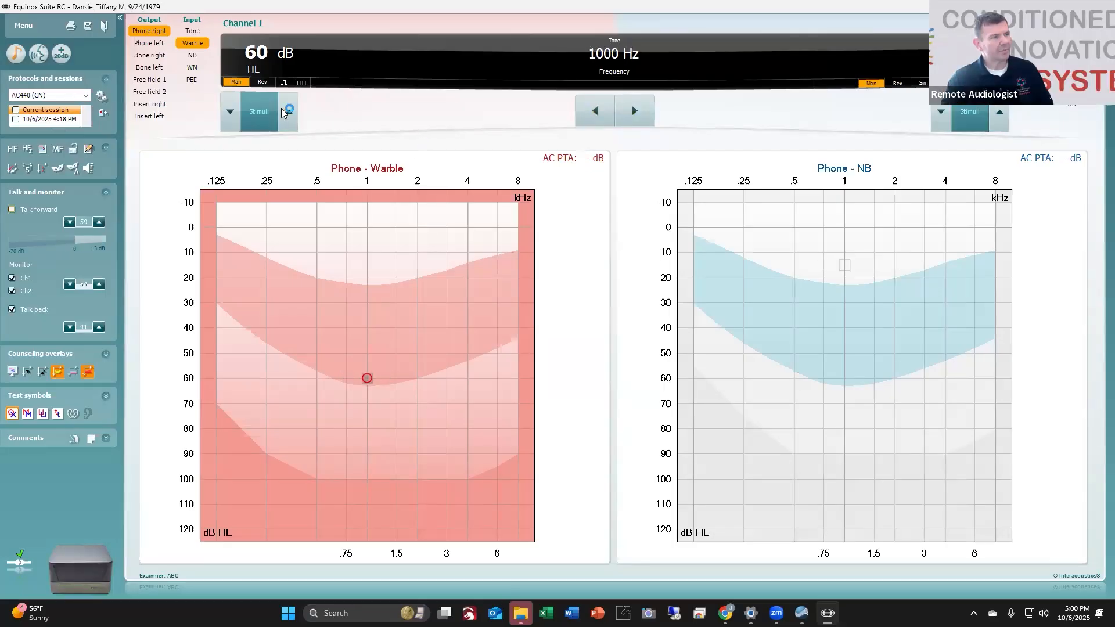
pyautogui.click(248, 109)
pyautogui.click(266, 112)
# Step: Raise the test frequency to 3000 Hz and present the warble tone on channel 1
pyautogui.click(634, 111)
pyautogui.click(634, 110)
pyautogui.click(634, 111)
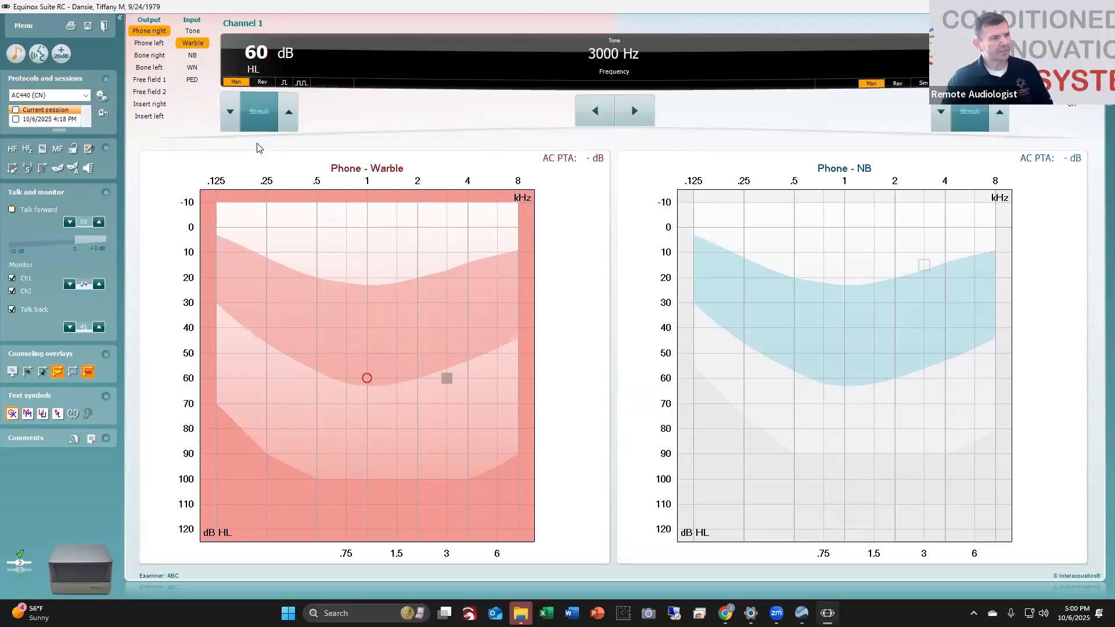
pyautogui.click(261, 115)
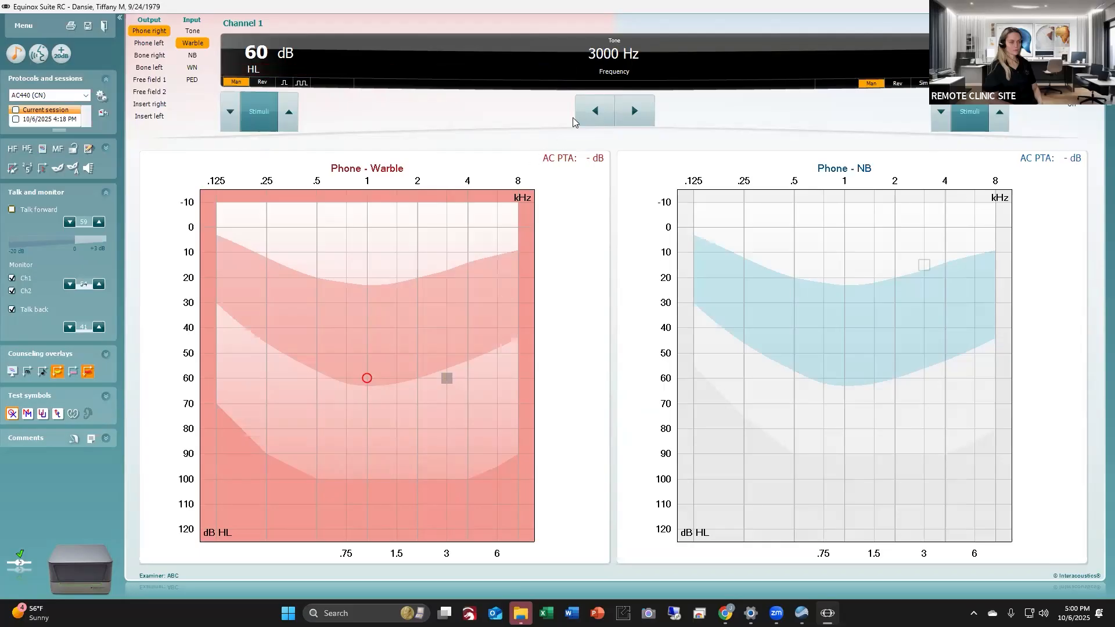
# Step: Lower the test frequency to 250 Hz and present the warble tone on channel 1
pyautogui.click(593, 106)
pyautogui.click(592, 106)
pyautogui.click(592, 106)
pyautogui.click(593, 107)
pyautogui.click(593, 107)
pyautogui.click(592, 107)
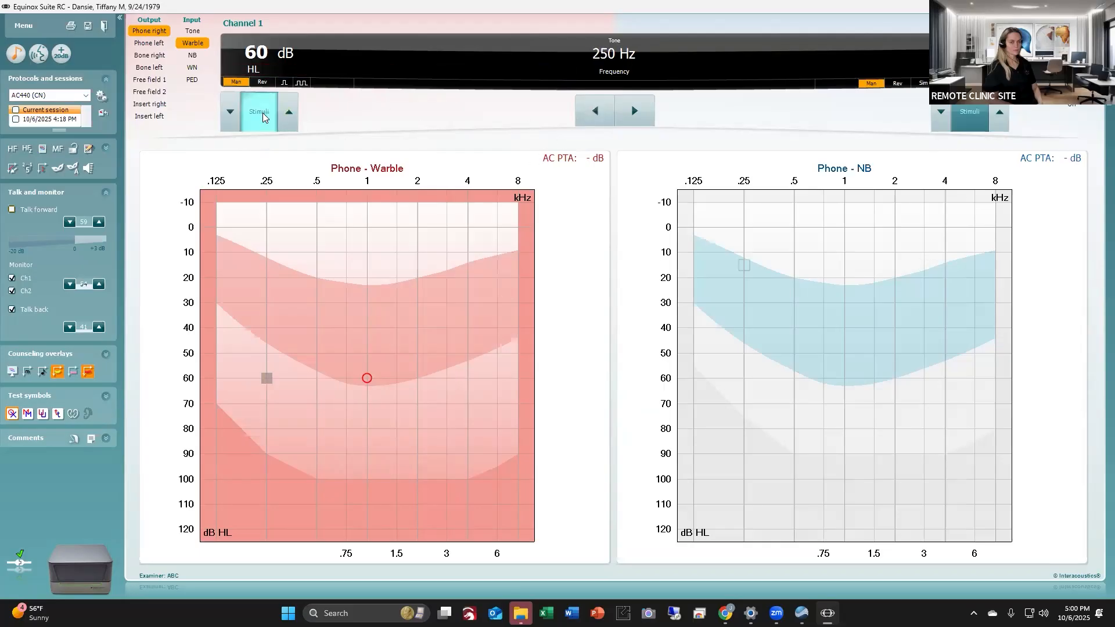
pyautogui.click(263, 113)
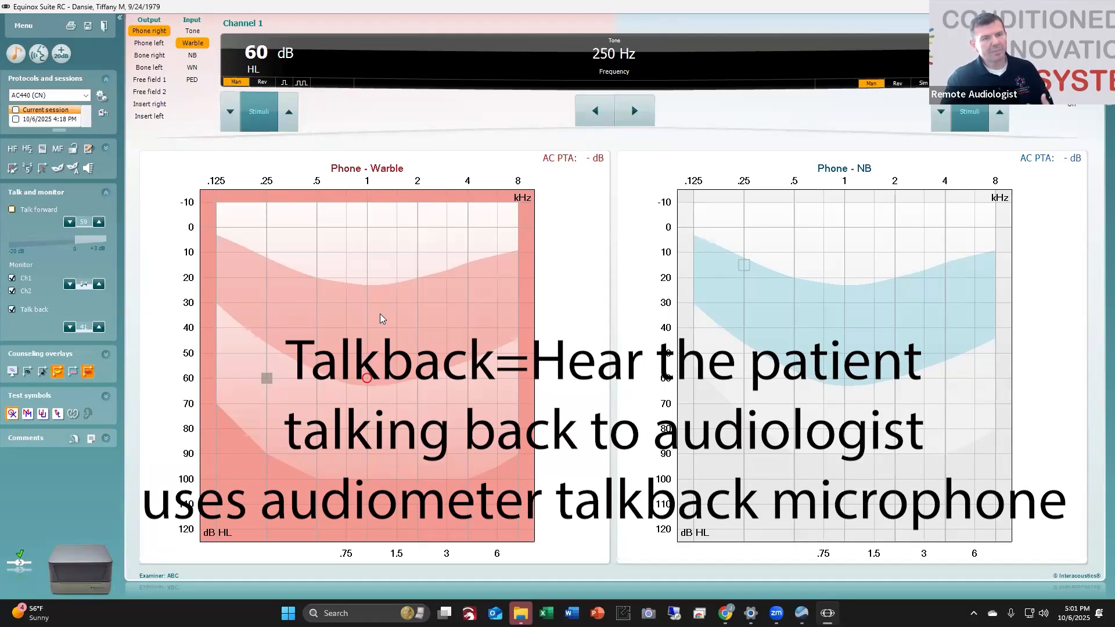
# Step: Open Talk Forward again to address the patient after the tones, and close it to end the talk
pyautogui.click(13, 210)
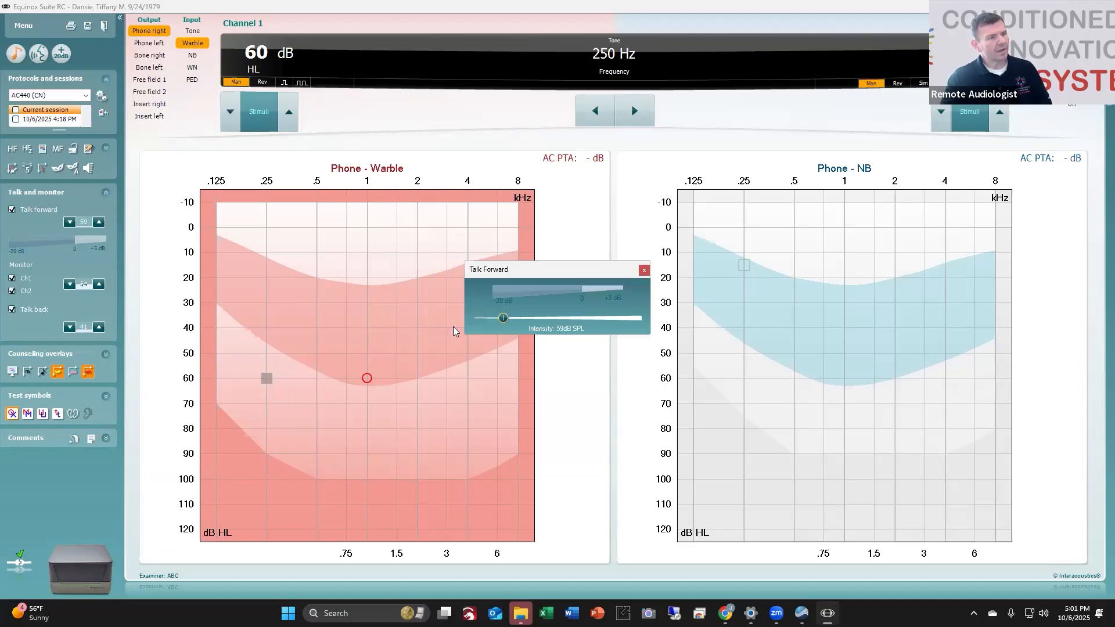
pyautogui.click(643, 272)
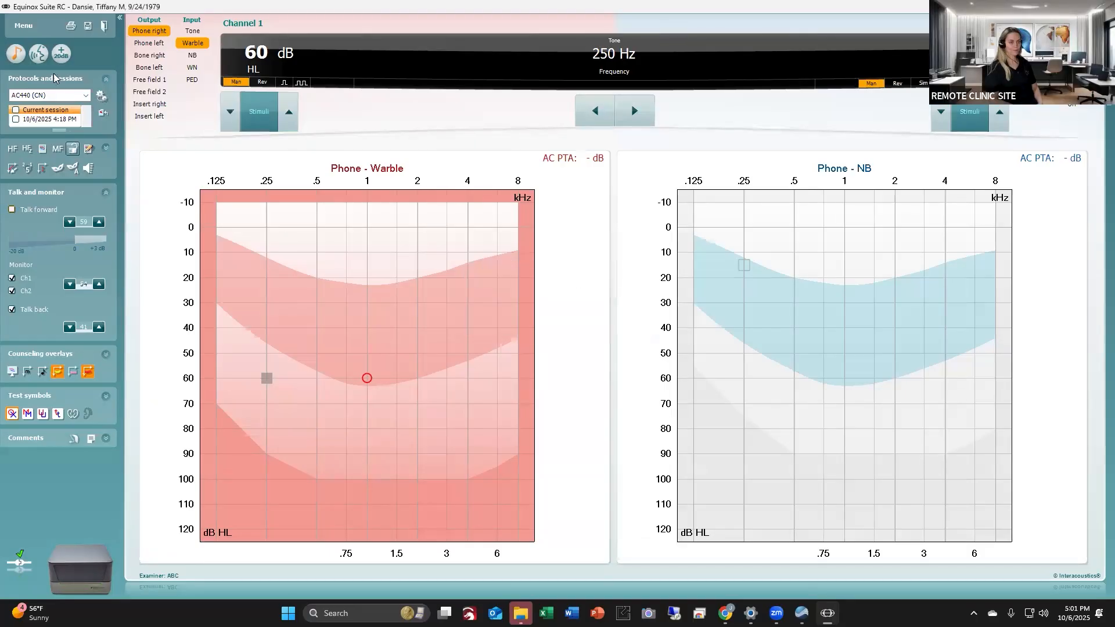
# Step: Switch to the speech test and play the recorded Spondee A word list through the right phone
pyautogui.click(39, 54)
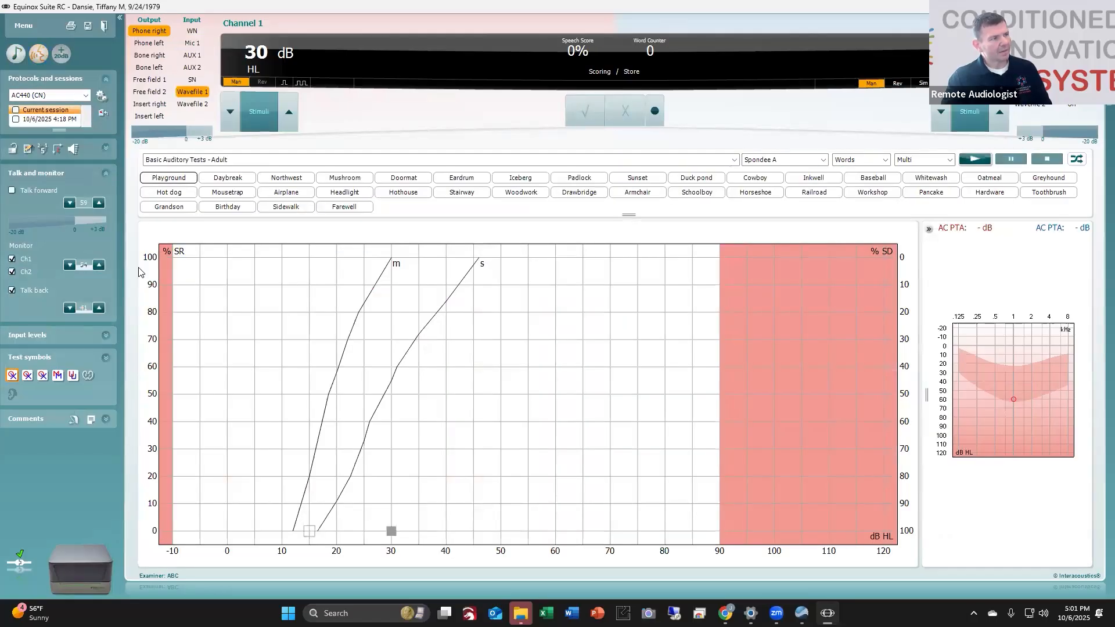
pyautogui.click(976, 162)
pyautogui.click(976, 164)
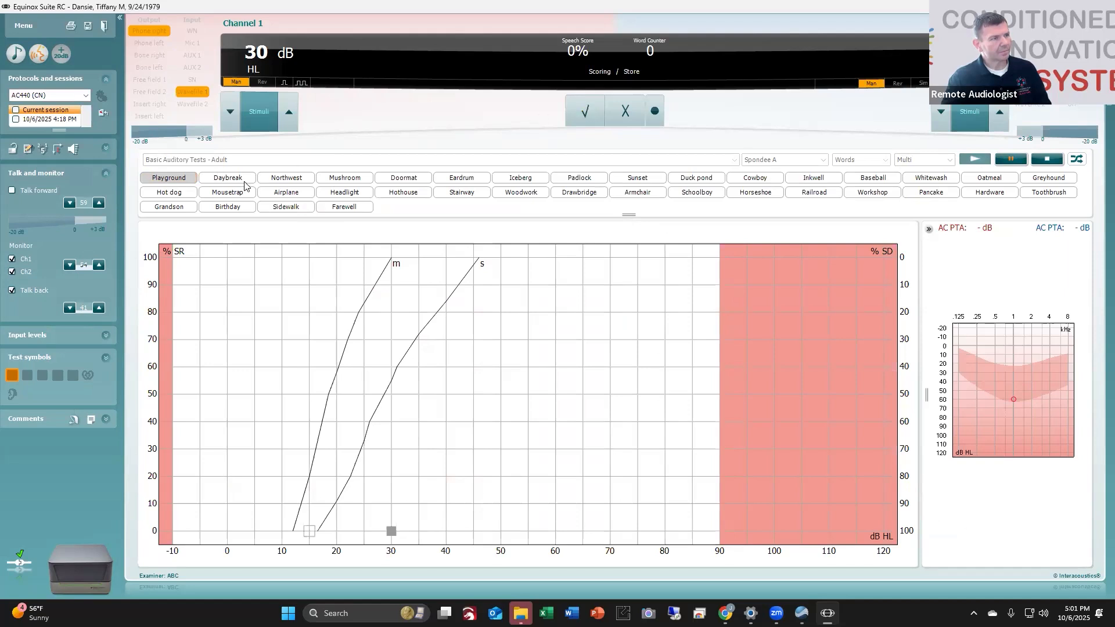
pyautogui.click(975, 162)
# Step: Score the words Playground and Daybreak as correct and pause the word list playback
pyautogui.click(585, 111)
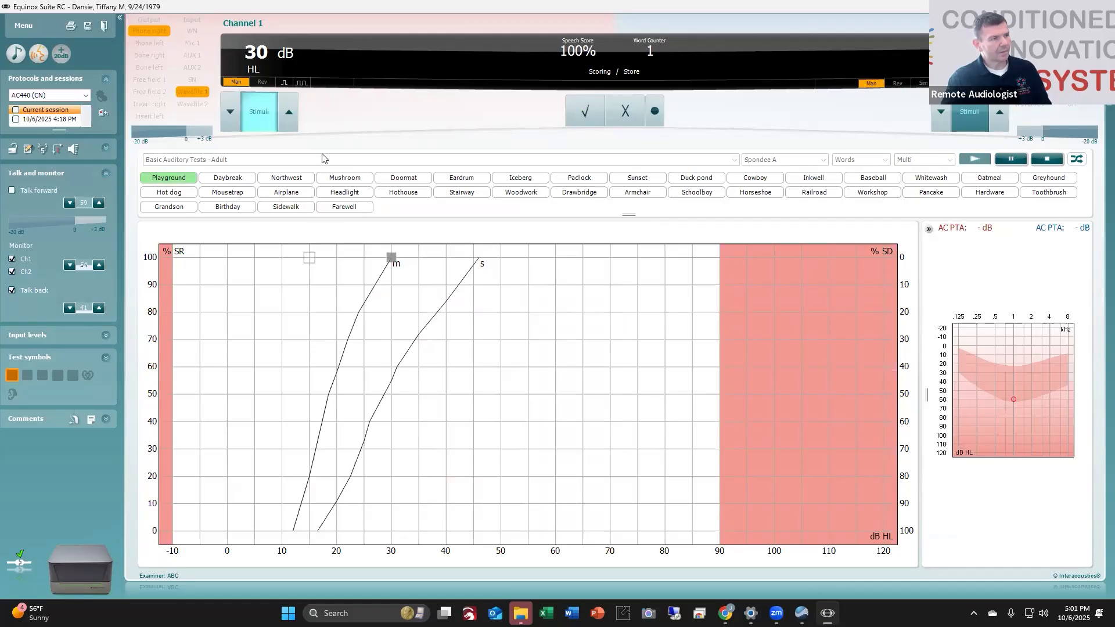
pyautogui.click(584, 114)
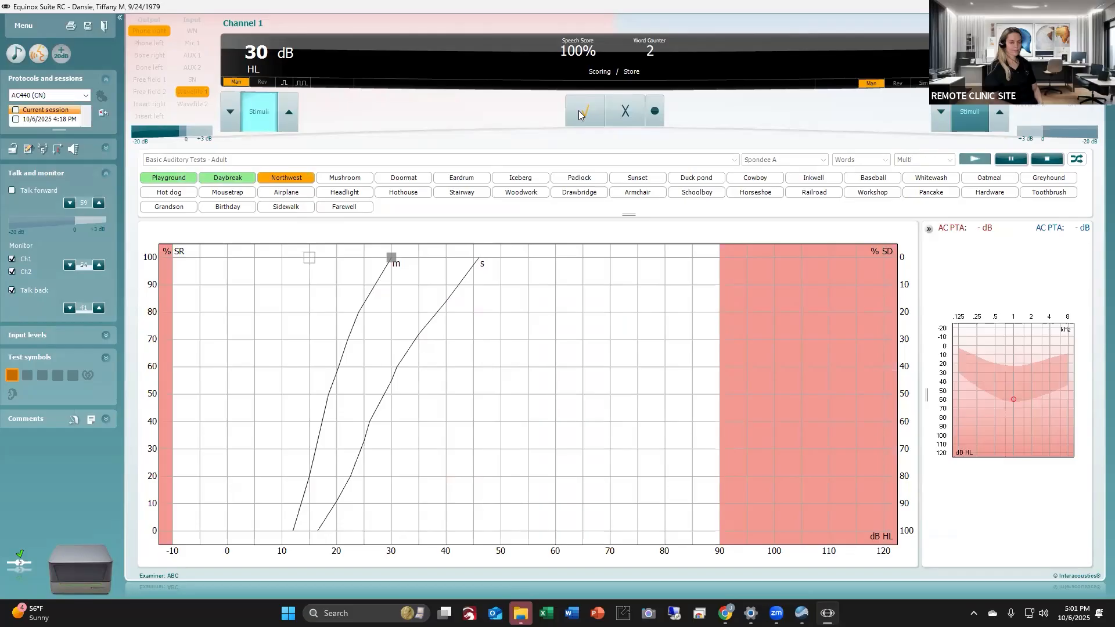
pyautogui.click(1013, 159)
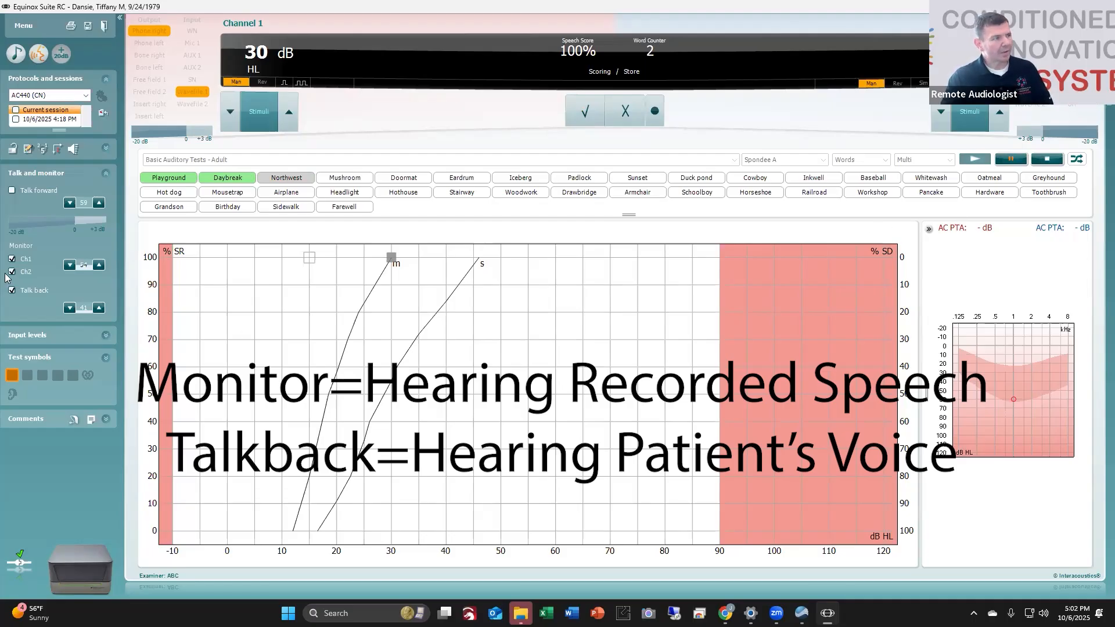
# Step: Return to the tone audiometry test and speak to the patient through Talk Forward, closing it when done
pyautogui.click(22, 55)
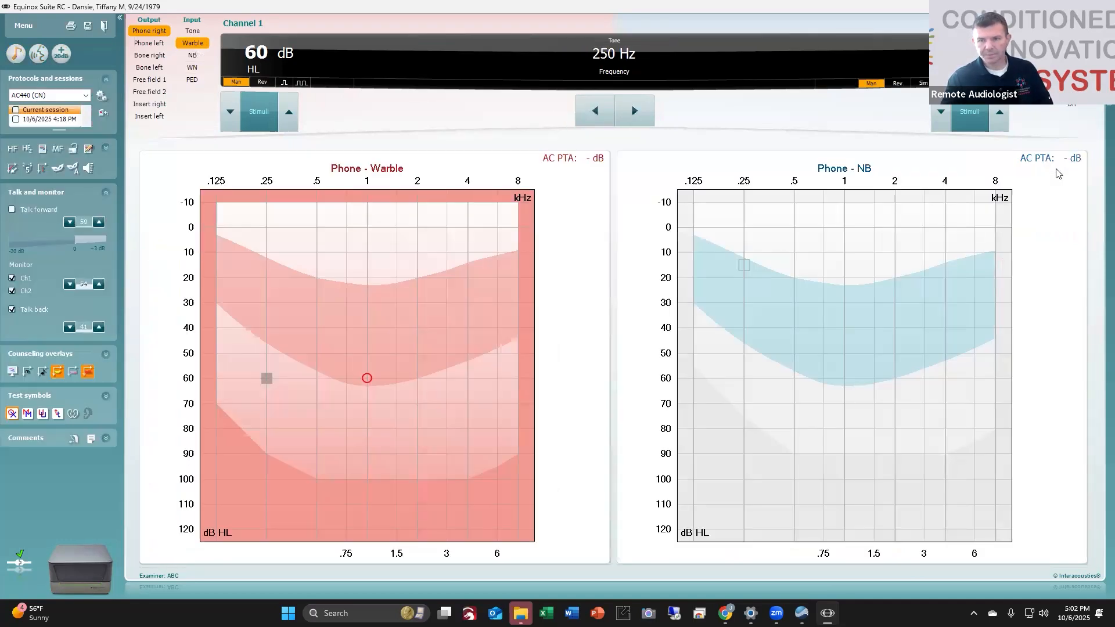
pyautogui.click(12, 209)
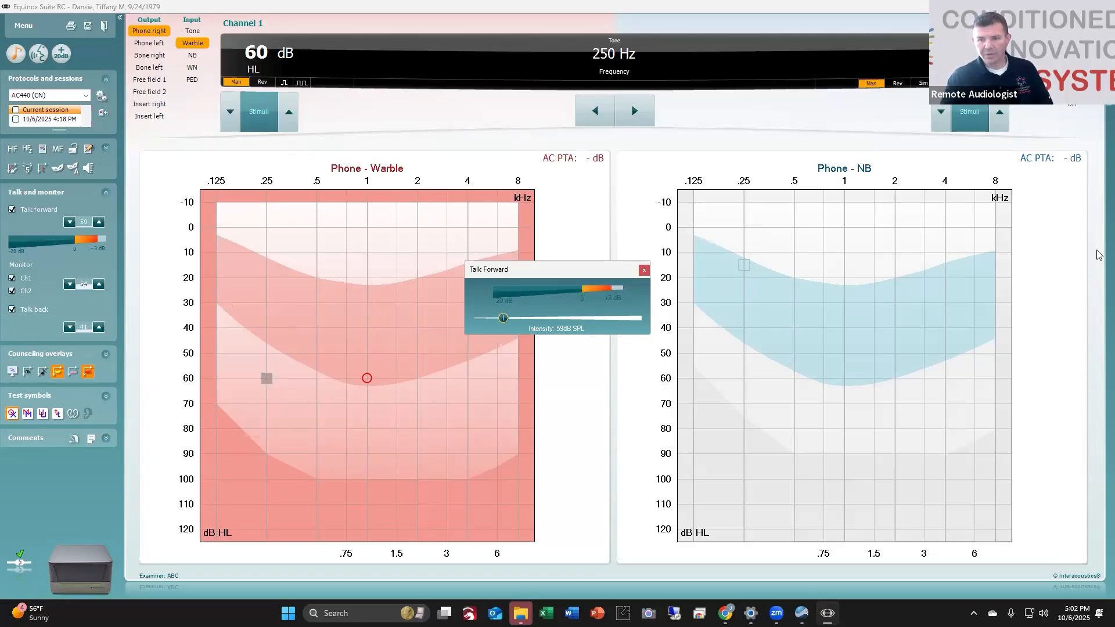
pyautogui.click(644, 272)
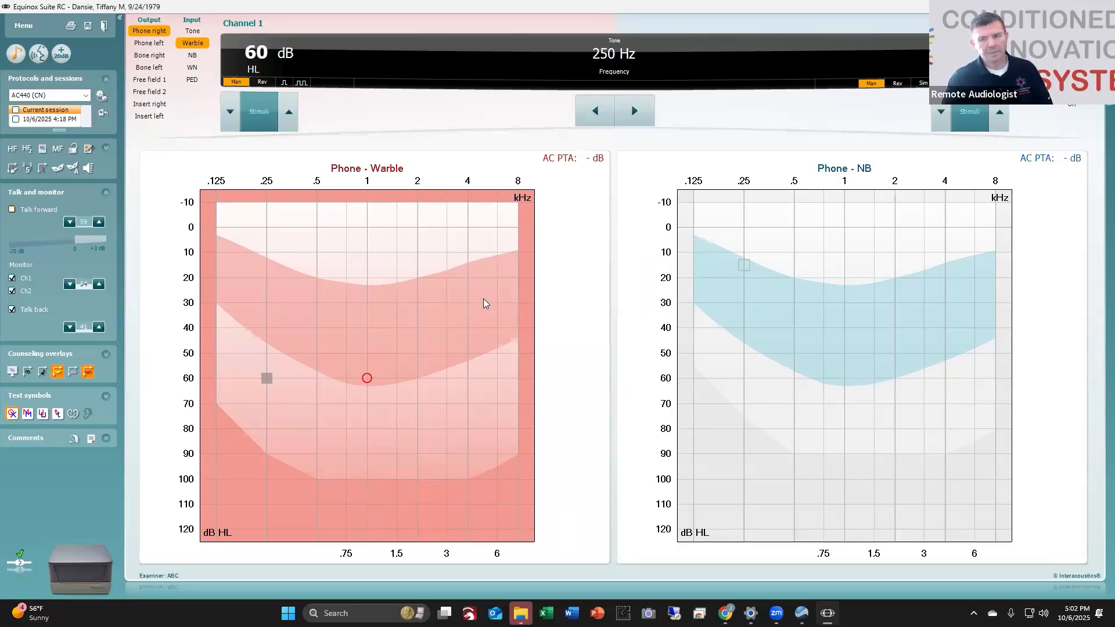